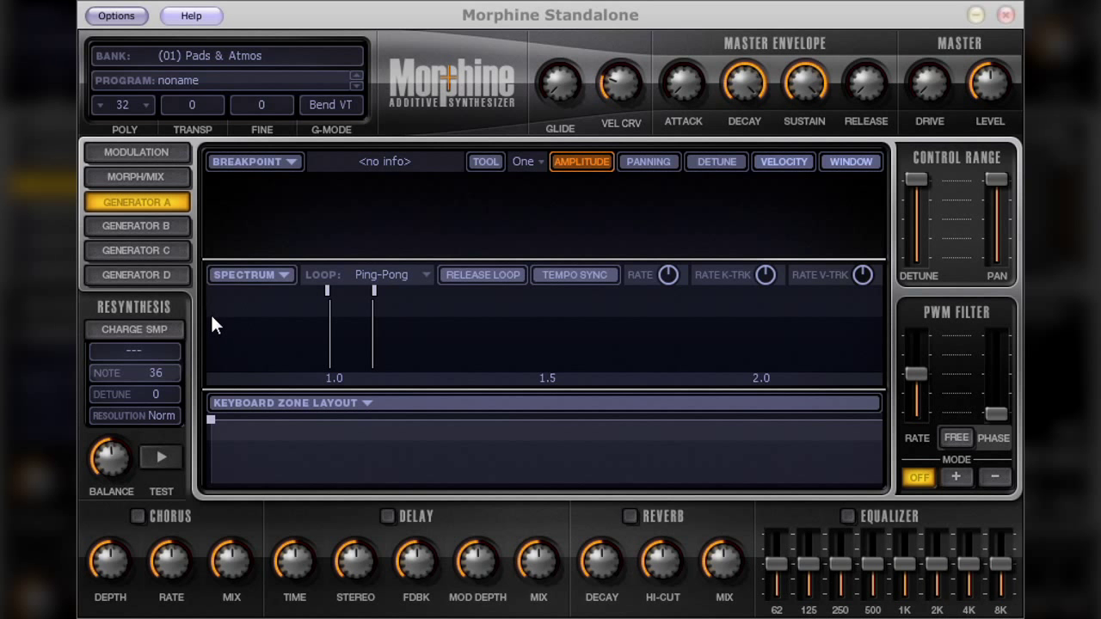
# Charge the SawStrings_005 sample into the resynthesis section
pyautogui.click(172, 330)
pyautogui.click(343, 224)
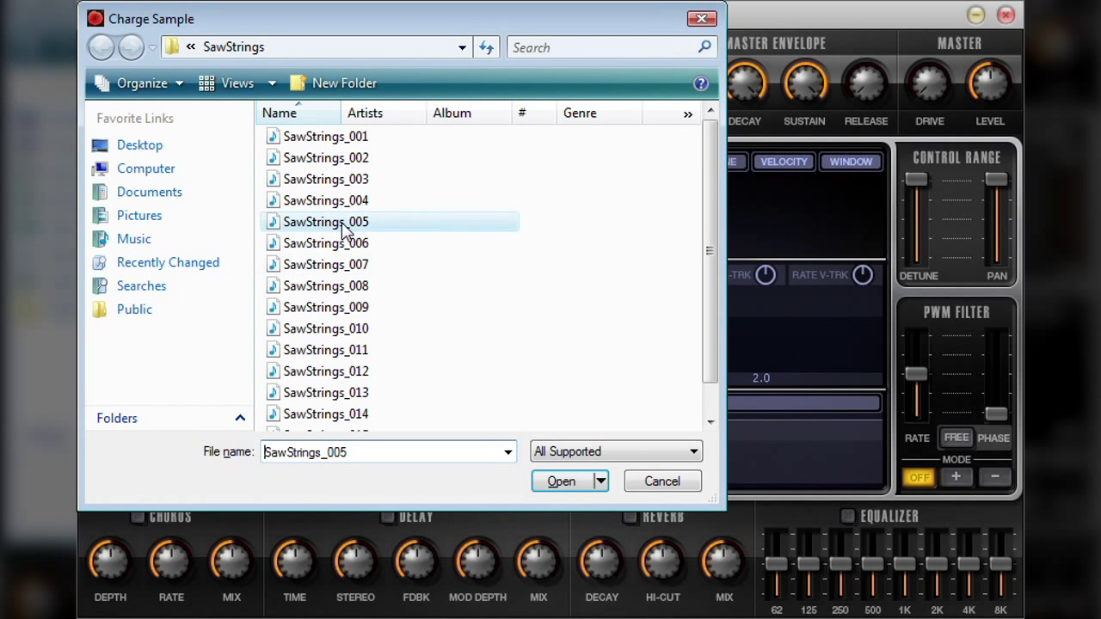
pyautogui.click(343, 224)
pyautogui.doubleClick(344, 226)
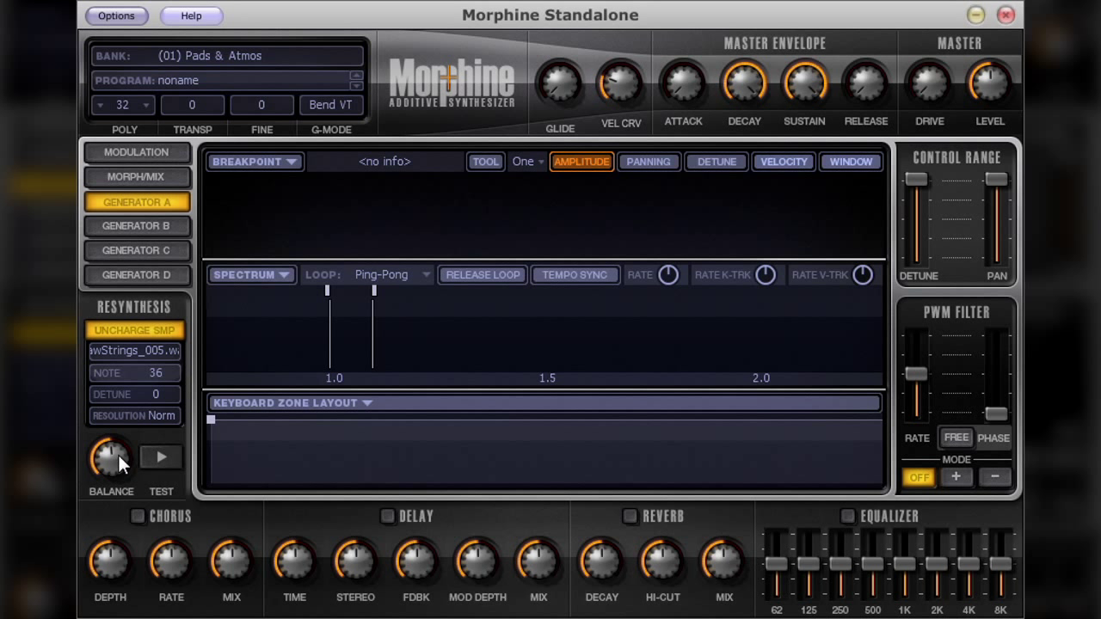
# Audition the charged sample while raising the resynthesis balance to 100 % and lowering it partway back
pyautogui.moveTo(111, 459)
pyautogui.moveTo(111, 459); pyautogui.dragTo(111, 459)
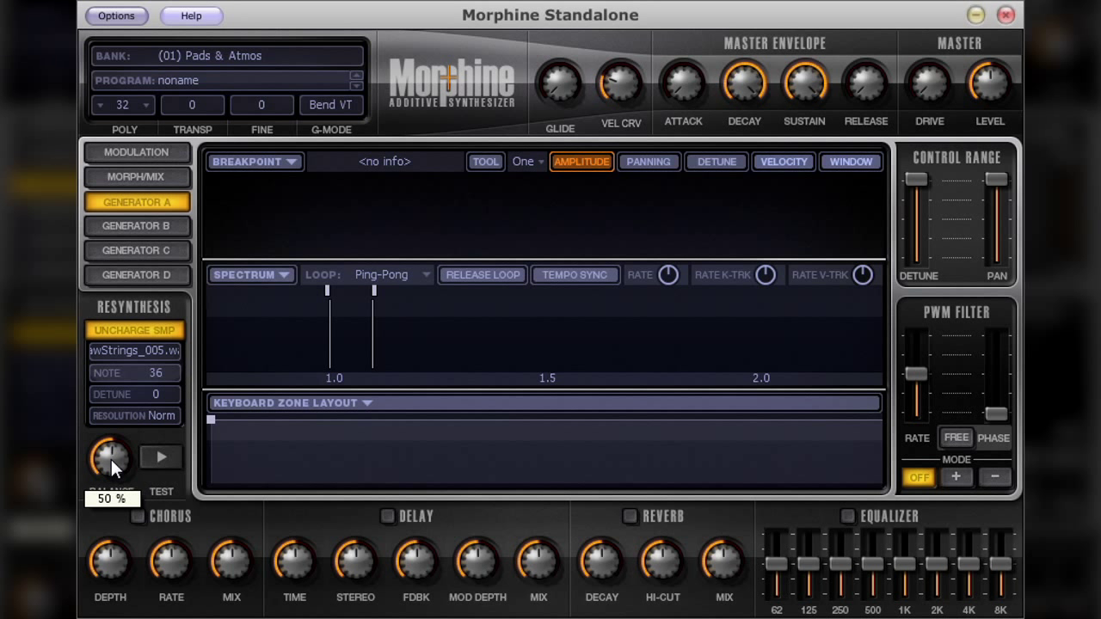
pyautogui.click(158, 456)
pyautogui.moveTo(115, 455); pyautogui.dragTo(115, 459)
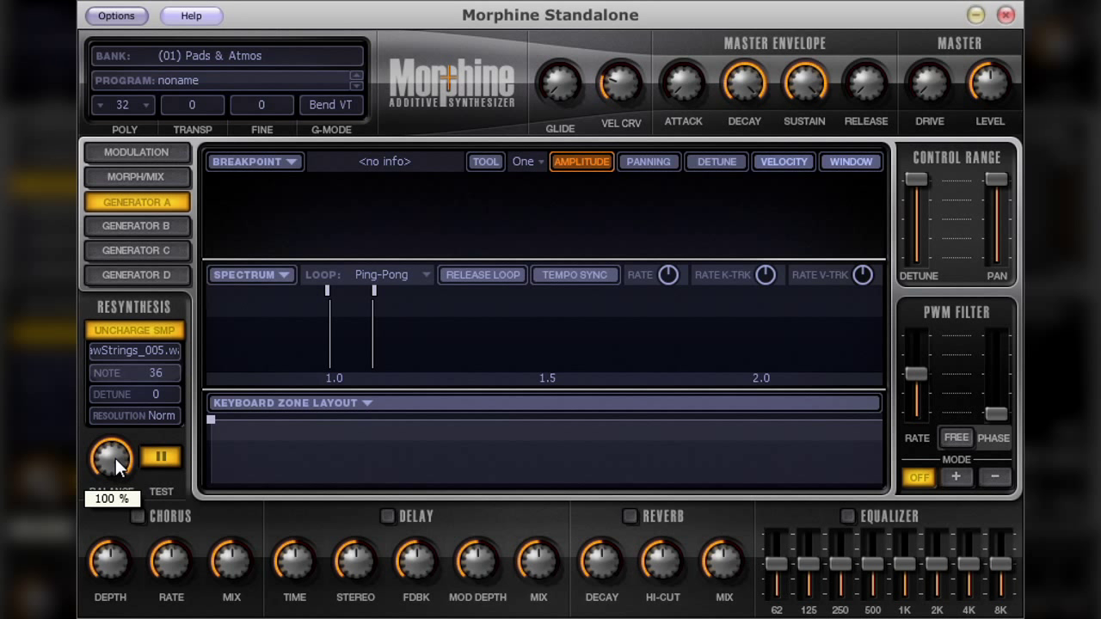
pyautogui.moveTo(115, 464); pyautogui.dragTo(118, 465)
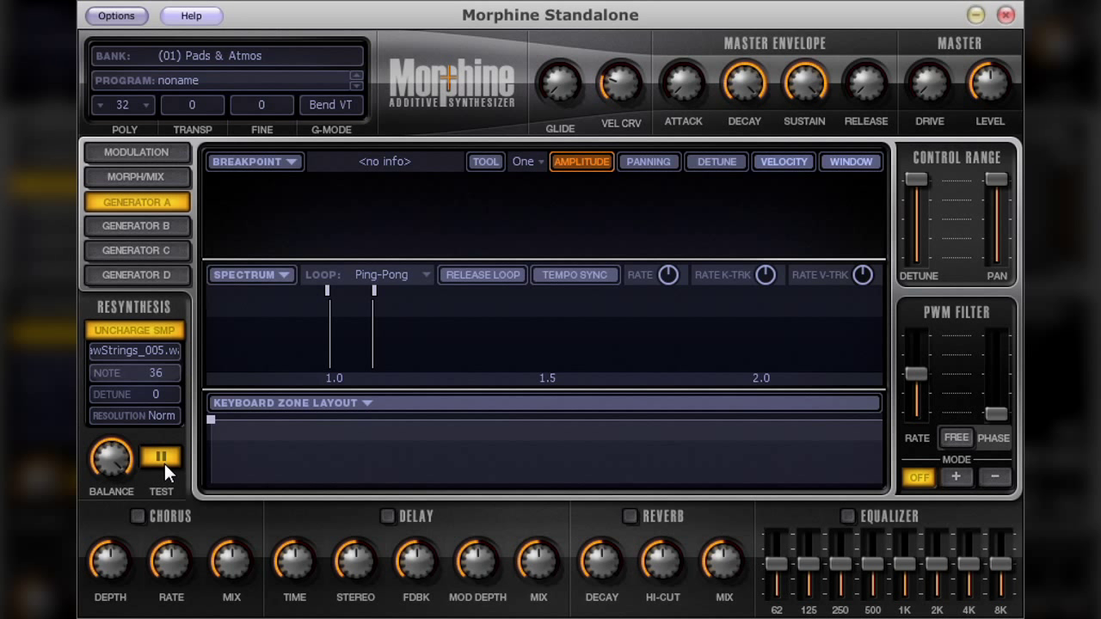
pyautogui.moveTo(123, 457); pyautogui.dragTo(123, 457)
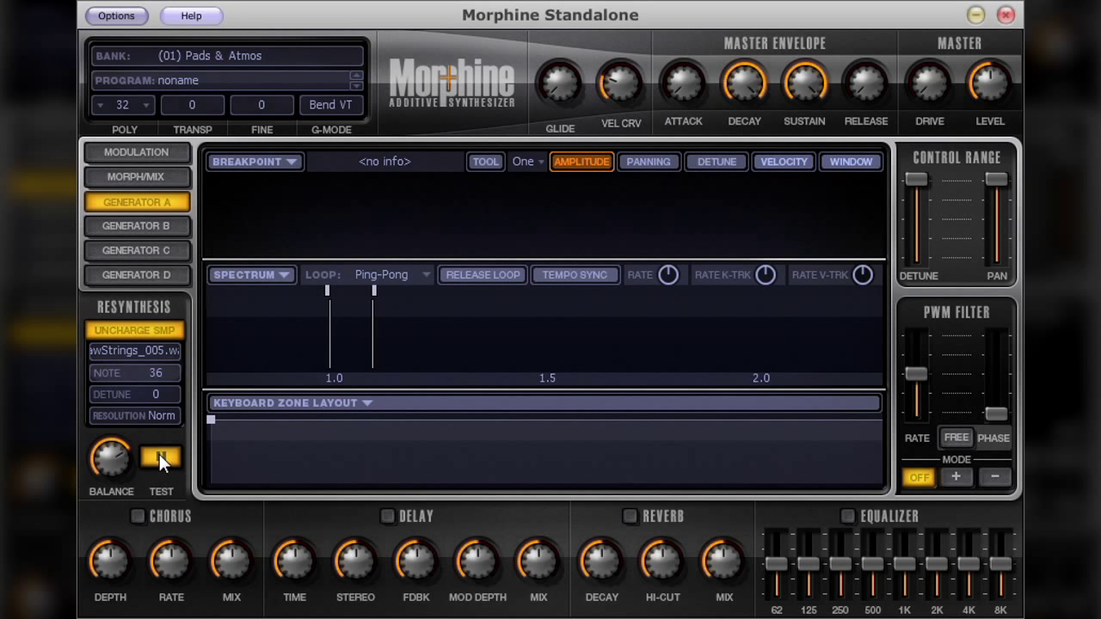
pyautogui.click(160, 455)
# Import the charged sample into Generator A's spectrum and inspect the breakpoints at times 0.96, 1.08 and 1.20
pyautogui.click(281, 277)
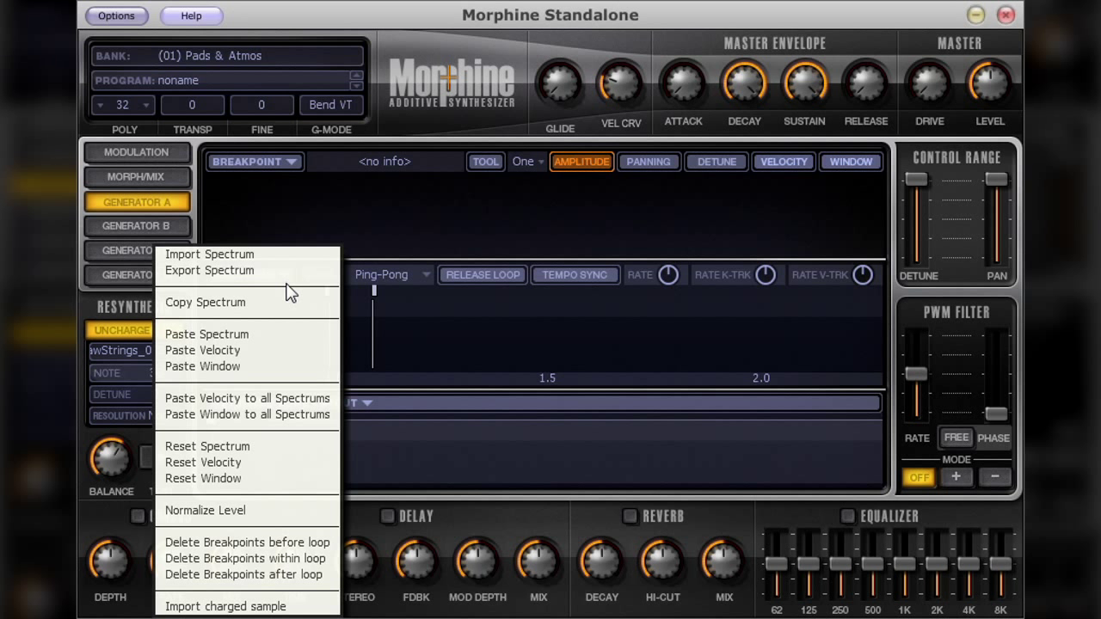
pyautogui.click(249, 607)
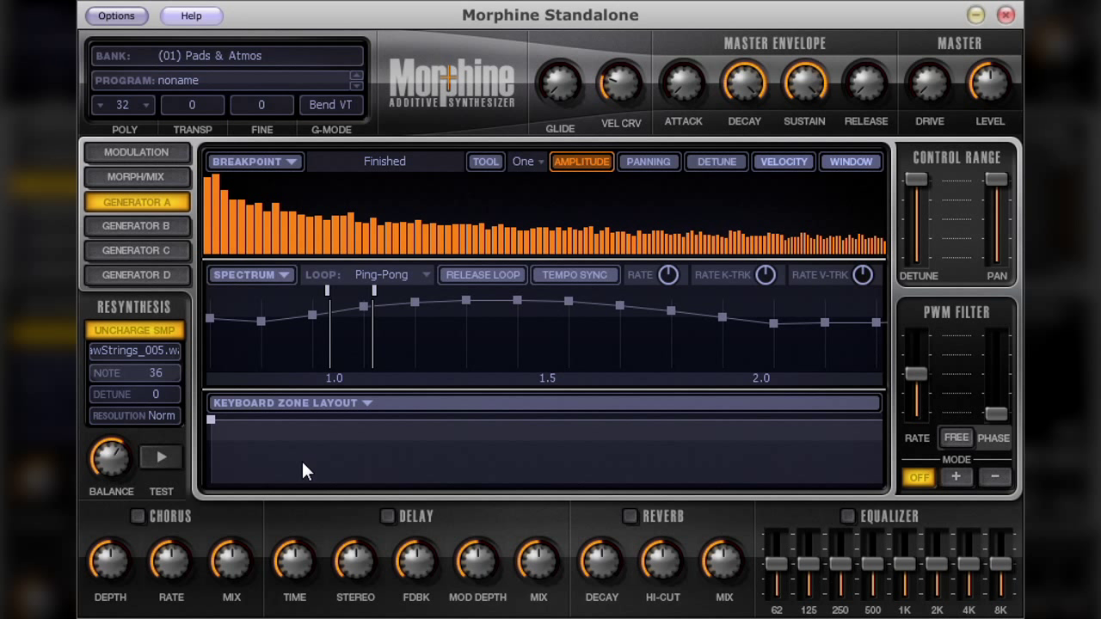
pyautogui.click(312, 315)
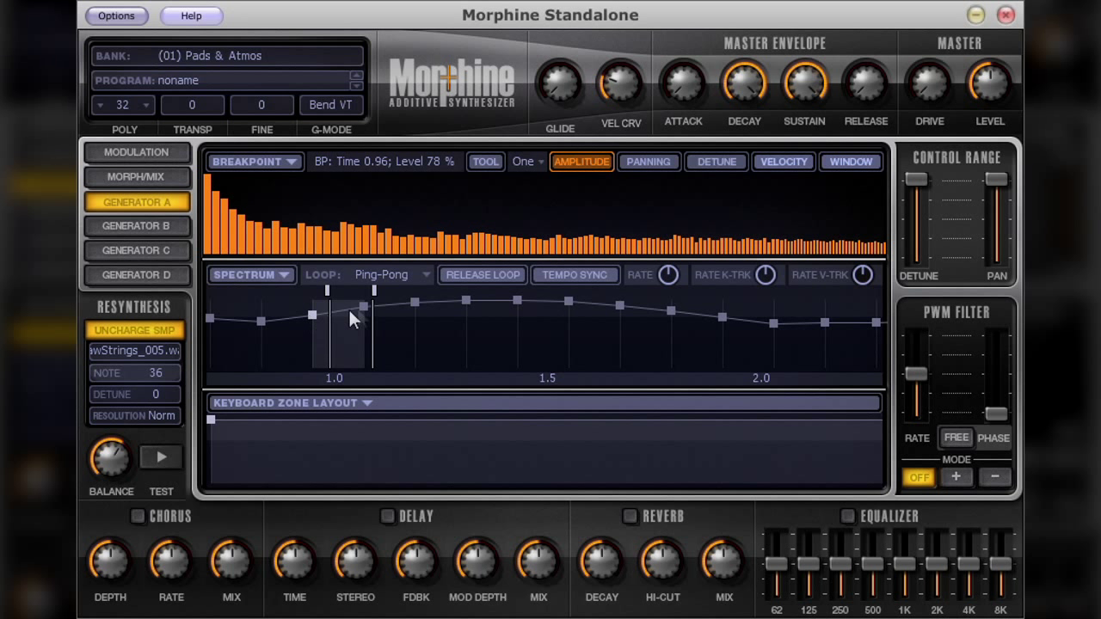
pyautogui.click(362, 307)
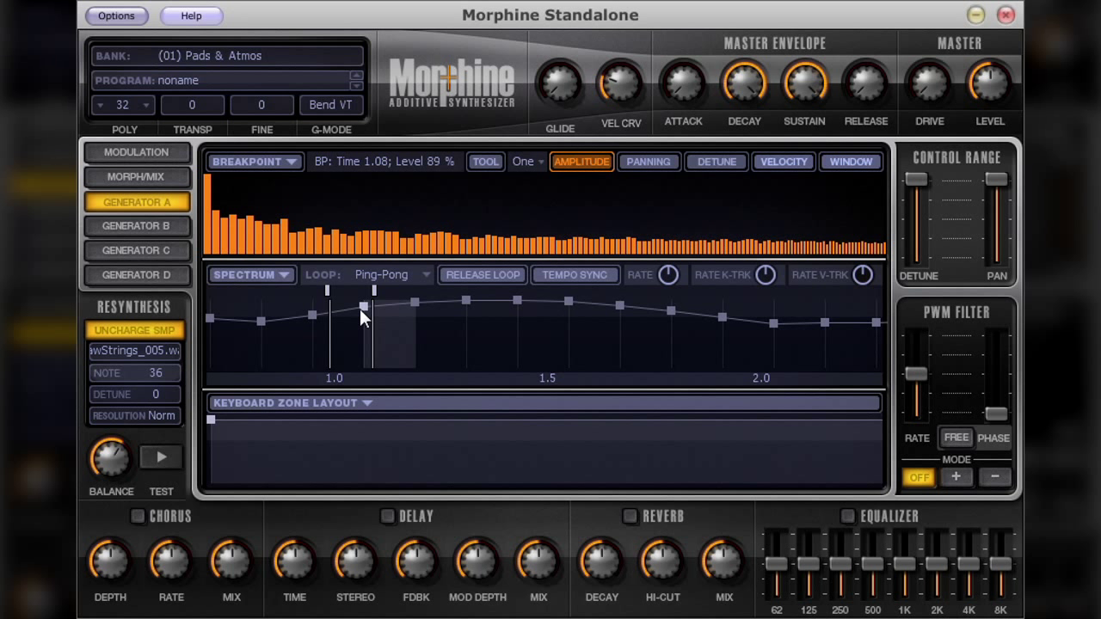
pyautogui.click(414, 303)
# Import the charged sample again at High resolution and move Generator A's spectrum loop start to 0.00 sec
pyautogui.click(168, 416)
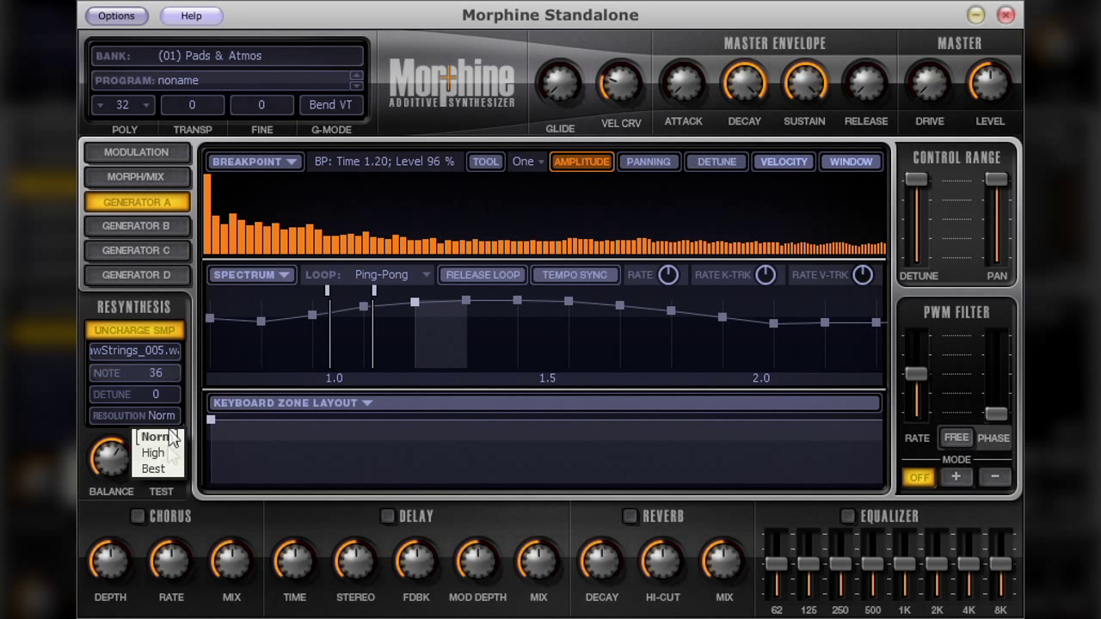
pyautogui.click(168, 452)
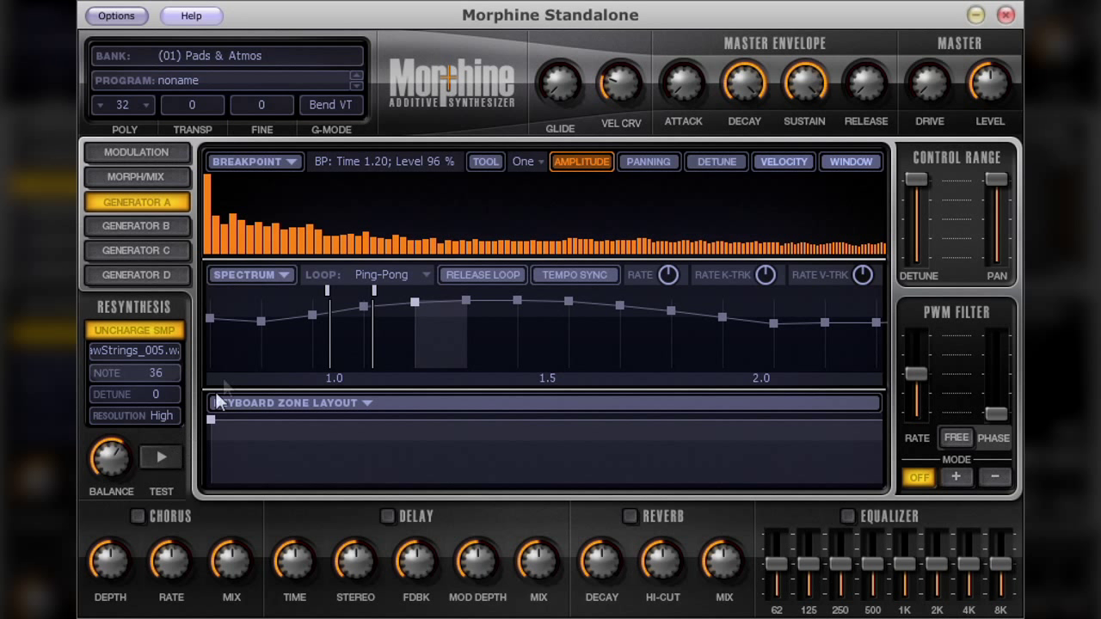
pyautogui.click(286, 274)
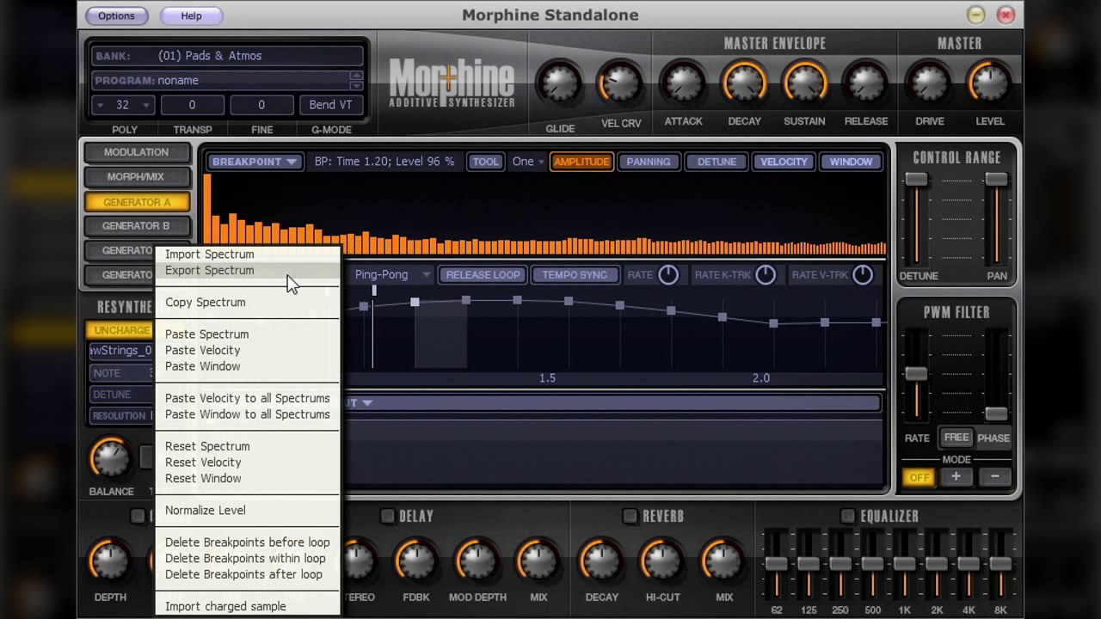
pyautogui.click(232, 606)
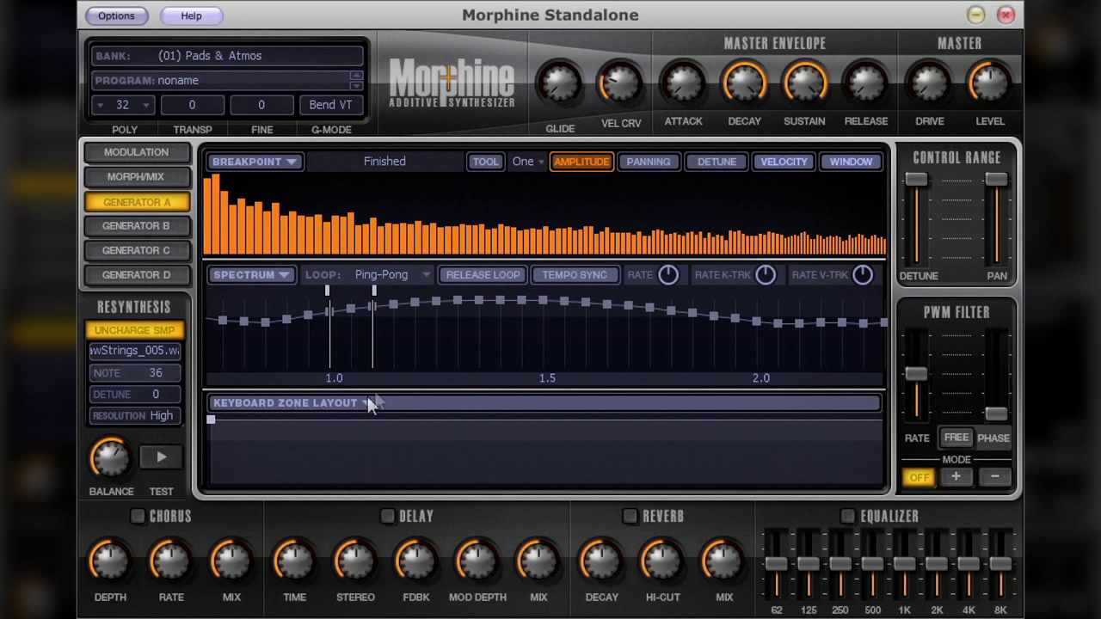
pyautogui.moveTo(387, 381); pyautogui.dragTo(673, 394)
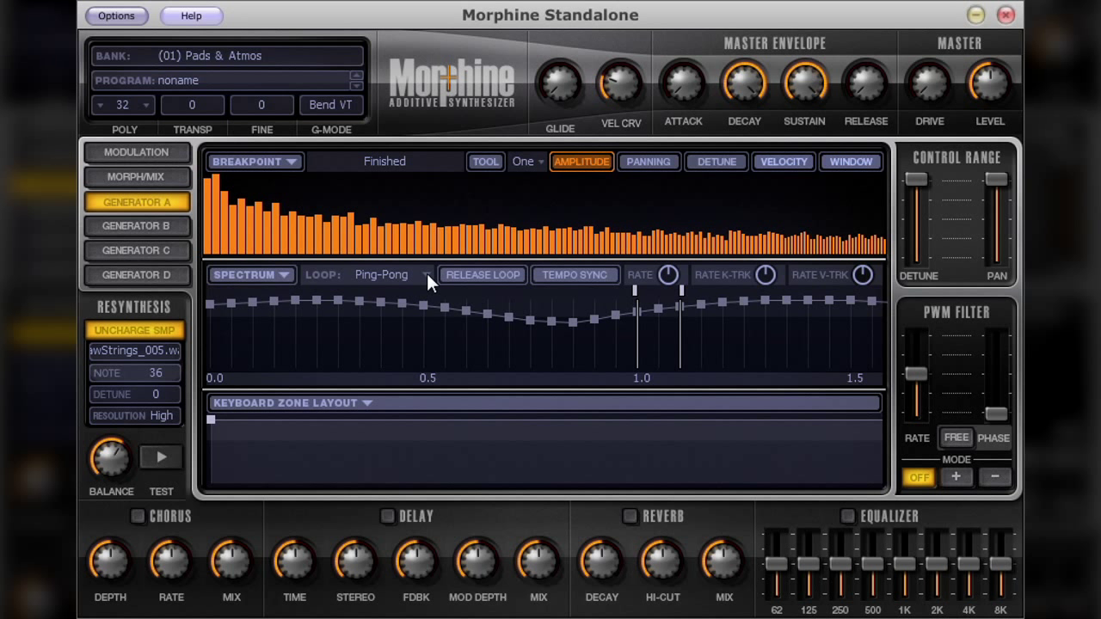
pyautogui.moveTo(638, 298)
pyautogui.mouseDown()
pyautogui.moveTo(265, 289)
pyautogui.moveTo(208, 304)
pyautogui.mouseUp()
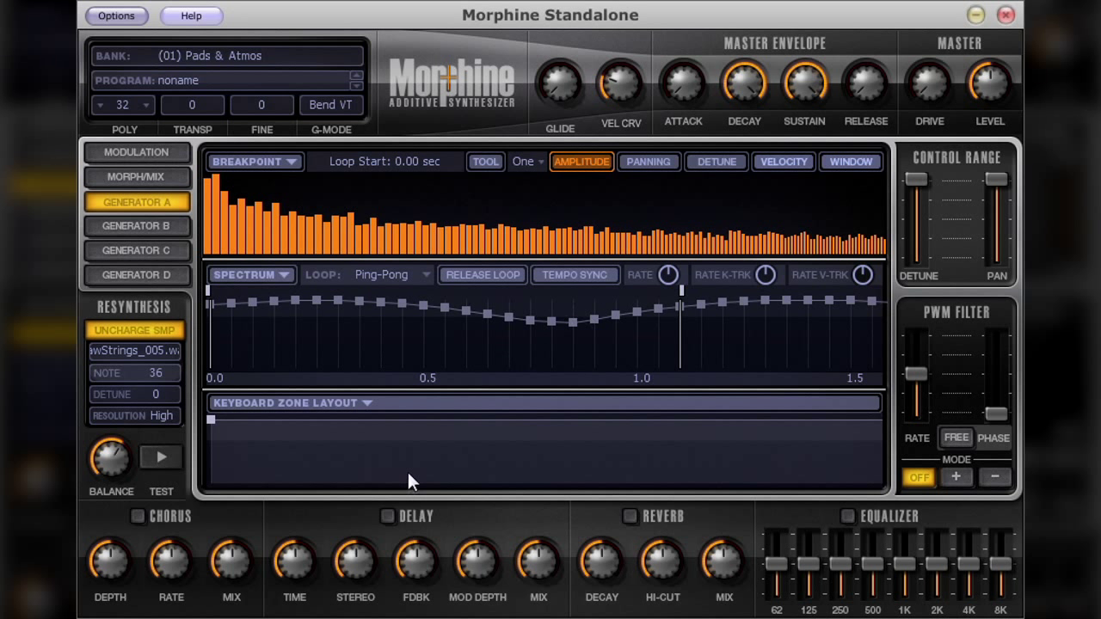
# Add five keyboard zones to Generator A, including one at key A2 with level 50 % and one at F7 with 68 %
pyautogui.click(389, 452)
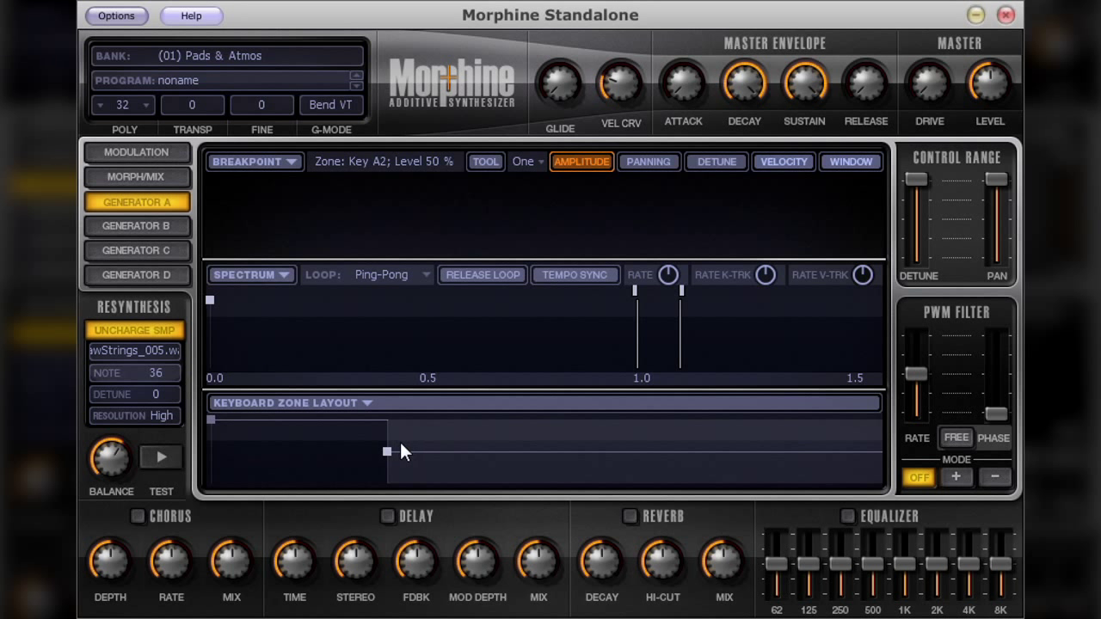
pyautogui.click(473, 436)
pyautogui.click(580, 455)
pyautogui.click(685, 438)
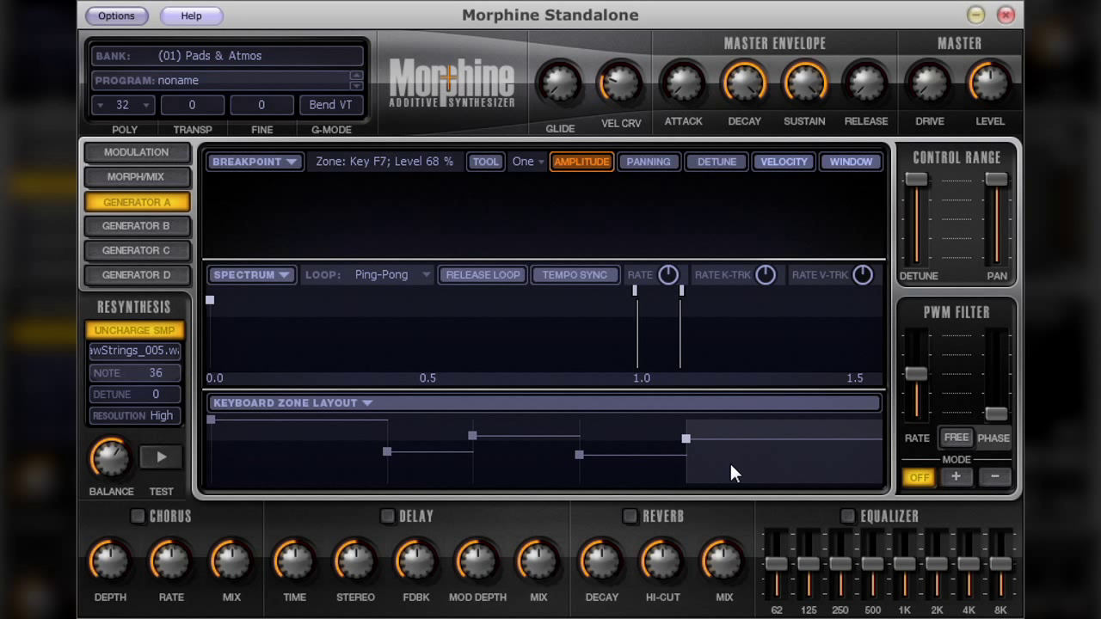
pyautogui.click(733, 465)
# Move the first two added keyboard zones near the lowest keys and the third to key A#1 at level 94 %
pyautogui.moveTo(386, 452); pyautogui.dragTo(214, 412)
pyautogui.moveTo(472, 436); pyautogui.dragTo(239, 413)
pyautogui.moveTo(579, 455); pyautogui.dragTo(309, 427)
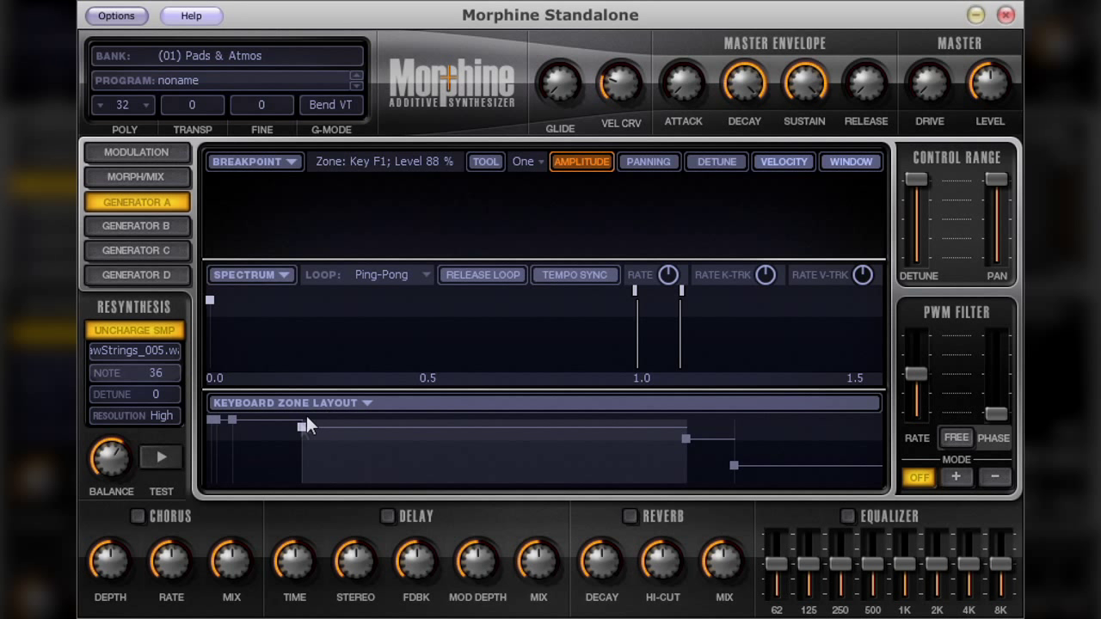
pyautogui.moveTo(301, 429); pyautogui.dragTo(330, 425)
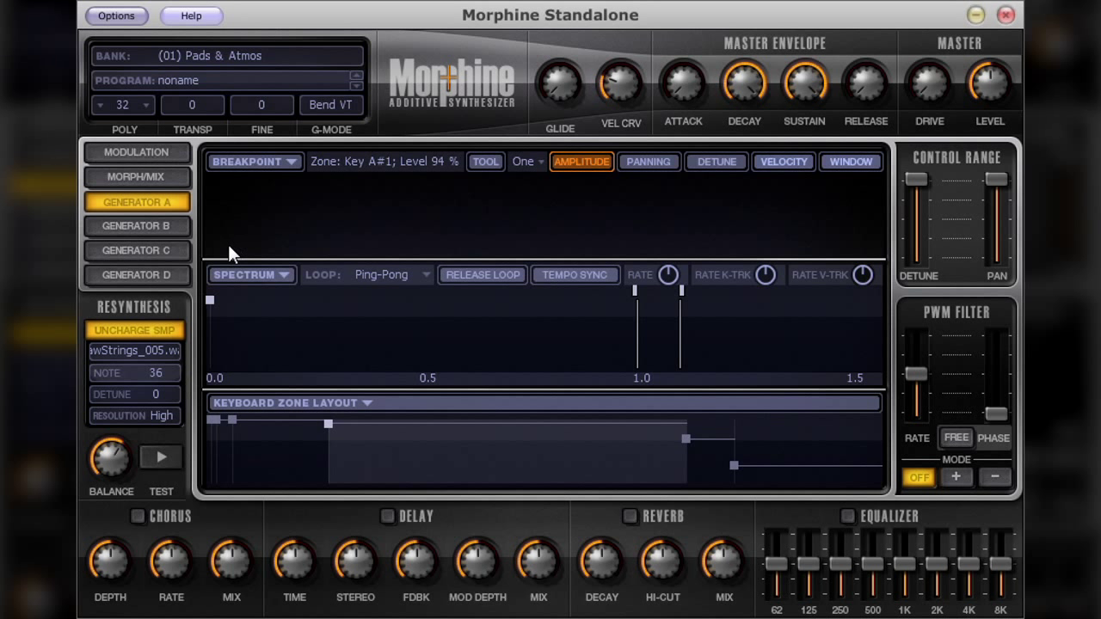
# Load the ATM Additive Swell MC program and look through the spectra of its Generators A to D
pyautogui.click(332, 82)
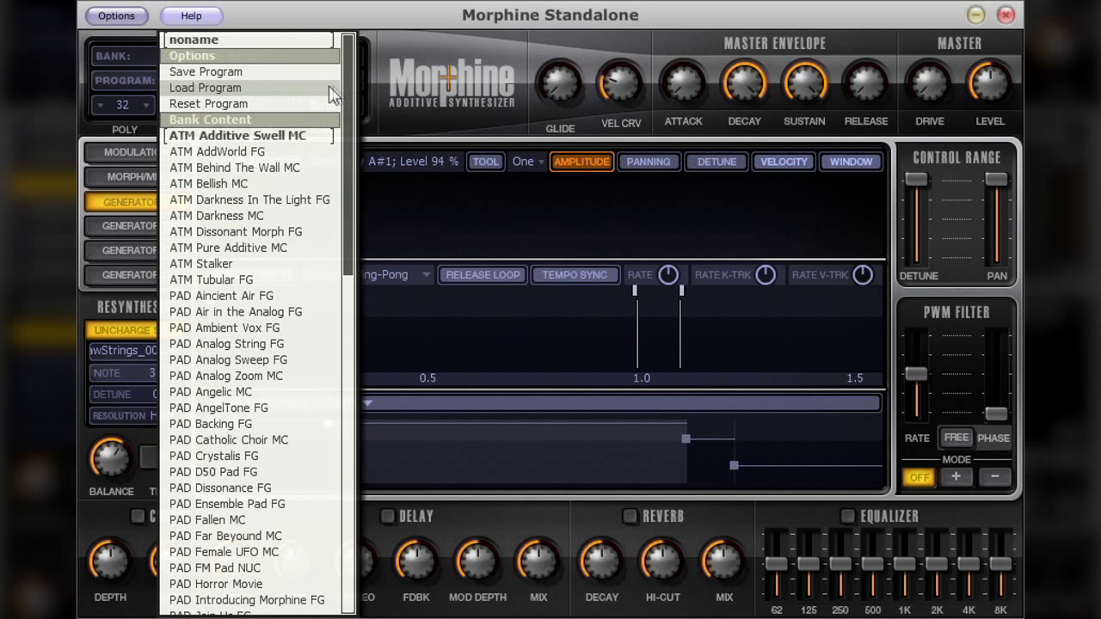
pyautogui.click(281, 139)
pyautogui.click(178, 251)
pyautogui.click(174, 271)
pyautogui.click(176, 232)
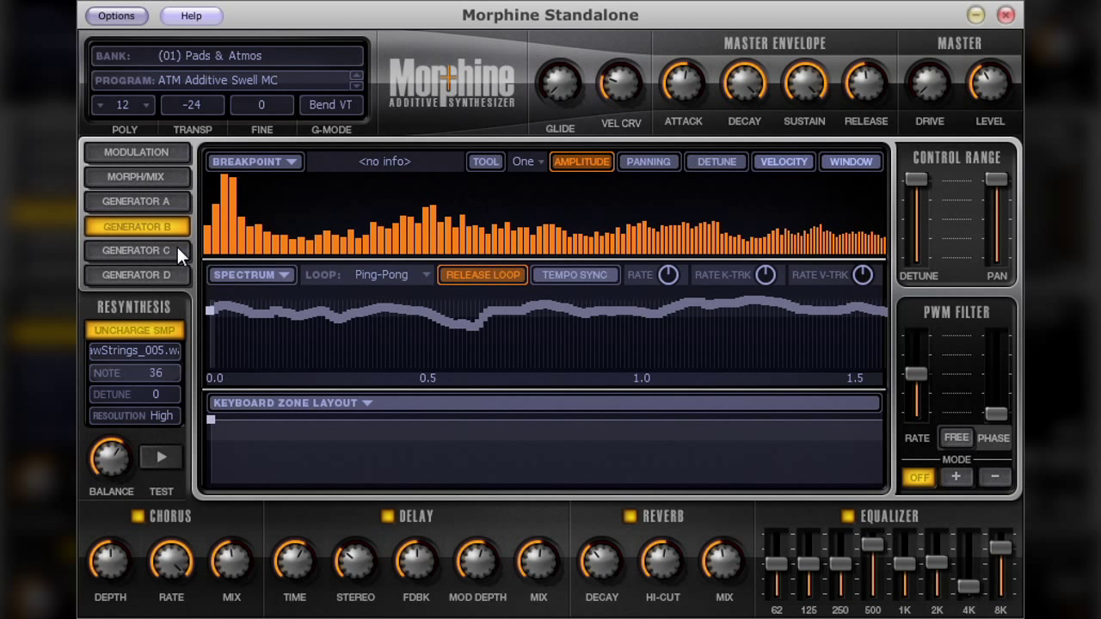
pyautogui.click(176, 249)
pyautogui.click(173, 272)
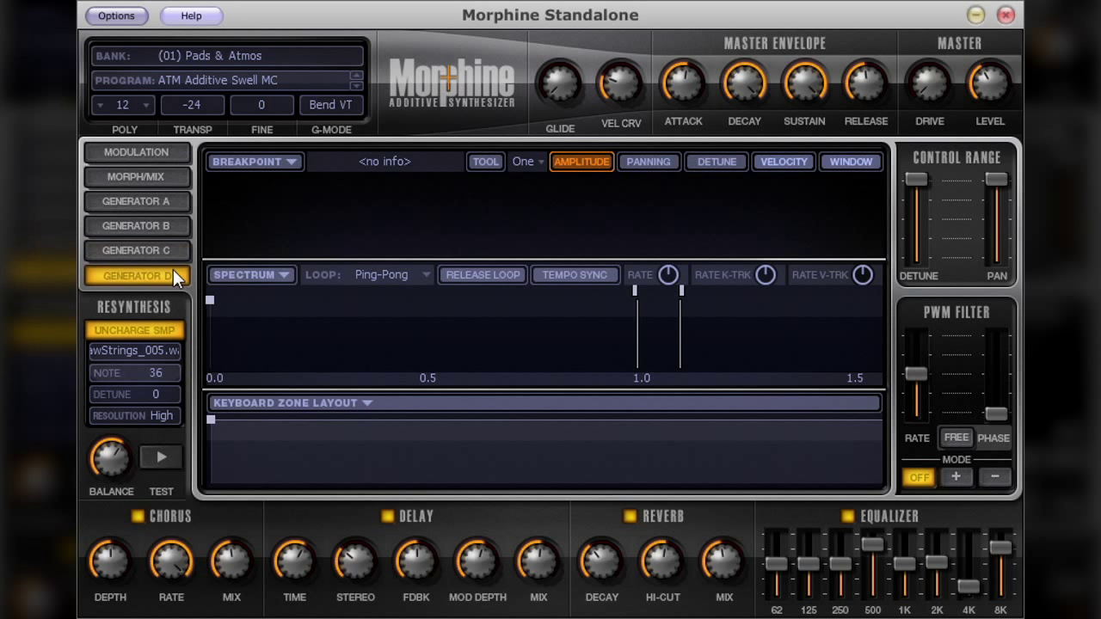
pyautogui.click(179, 234)
pyautogui.click(177, 205)
# In the morph and mix view, place a morph path breakpoint at X 62 %, Y 61 %
pyautogui.click(175, 180)
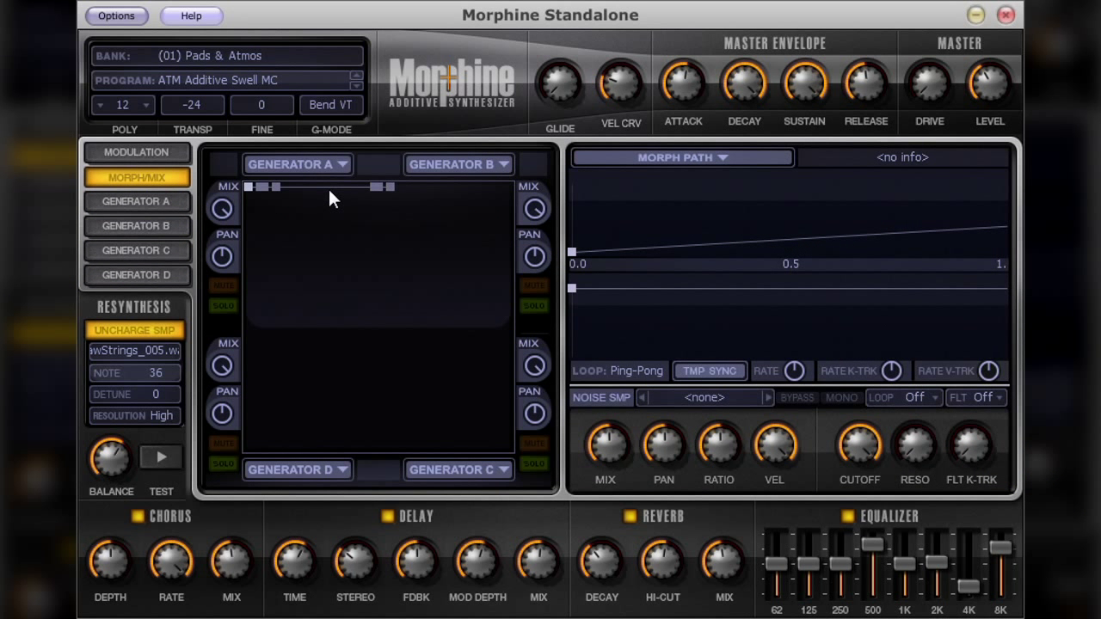
pyautogui.moveTo(344, 201); pyautogui.dragTo(412, 288)
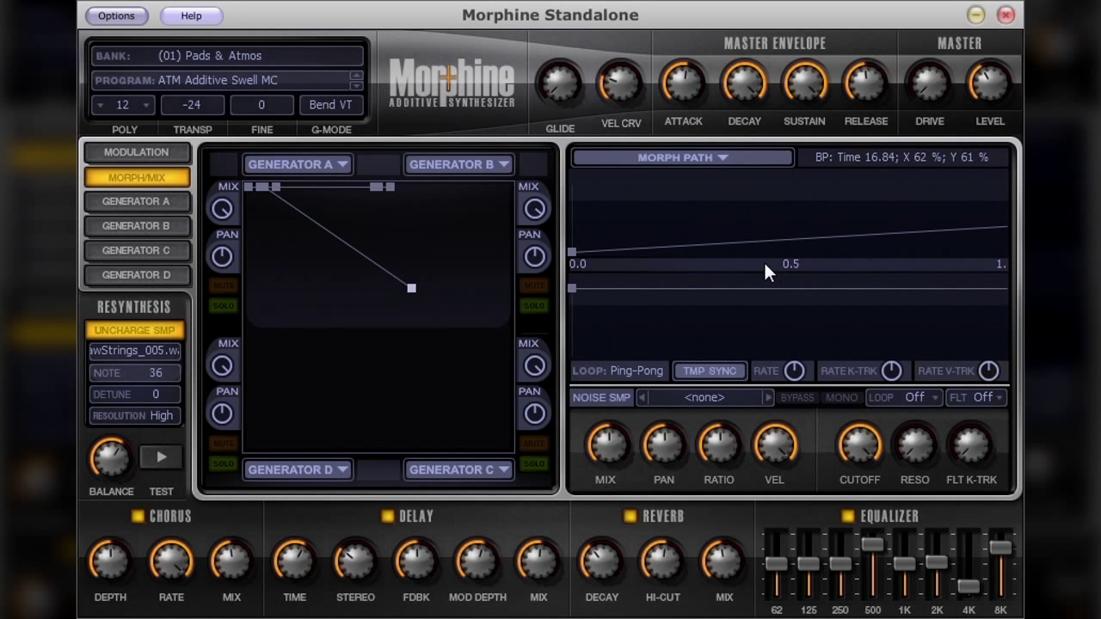
pyautogui.moveTo(762, 268); pyautogui.dragTo(631, 270)
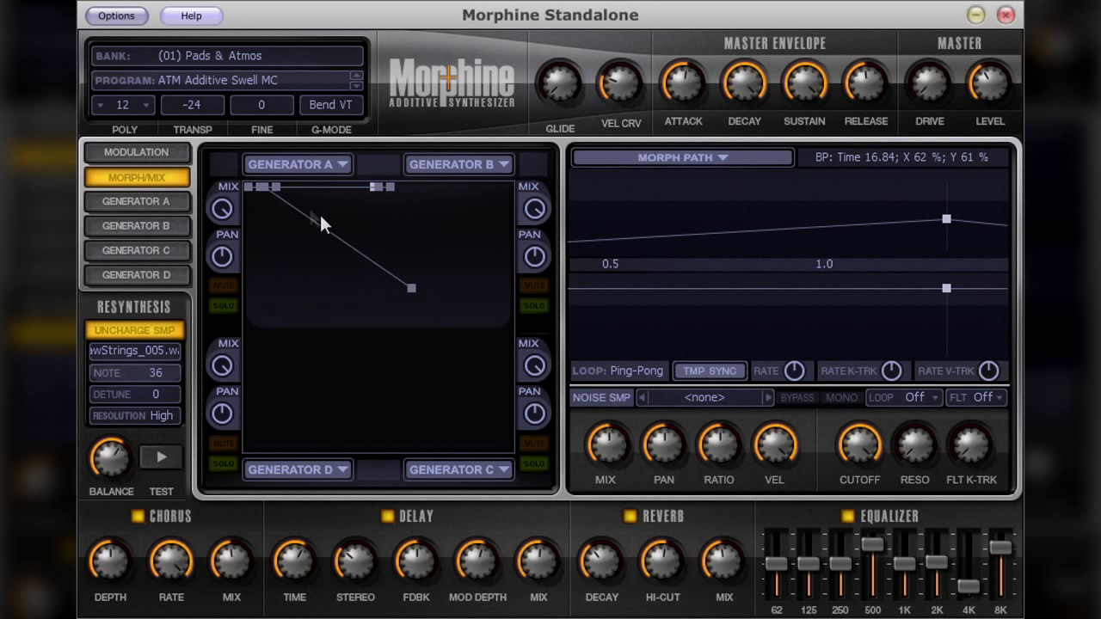
pyautogui.click(411, 289)
# Reshape the morph path by repositioning its breakpoints among the generators, ending with the last one at X 69 %, Y 70 %
pyautogui.click(250, 187)
pyautogui.moveTo(250, 187); pyautogui.dragTo(484, 367)
pyautogui.click(379, 239)
pyautogui.moveTo(411, 298); pyautogui.dragTo(353, 350)
pyautogui.moveTo(479, 368); pyautogui.dragTo(430, 262)
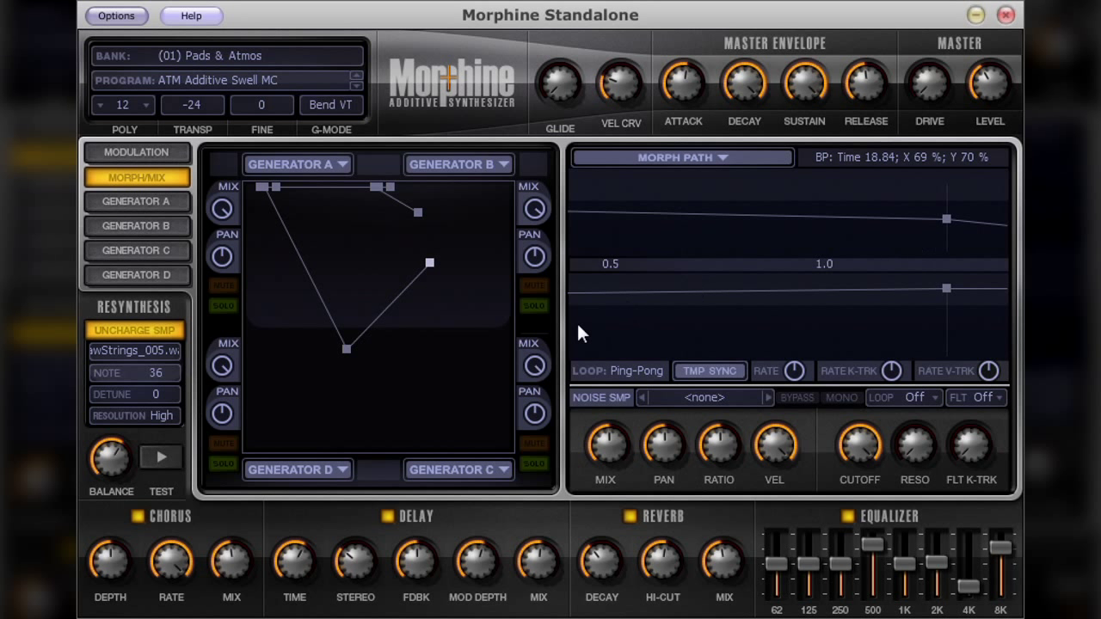
# Adjust a morph path breakpoint to time 1.29, X 51 %, Y 100 %, and select the path's end breakpoint
pyautogui.moveTo(946, 218); pyautogui.dragTo(942, 216)
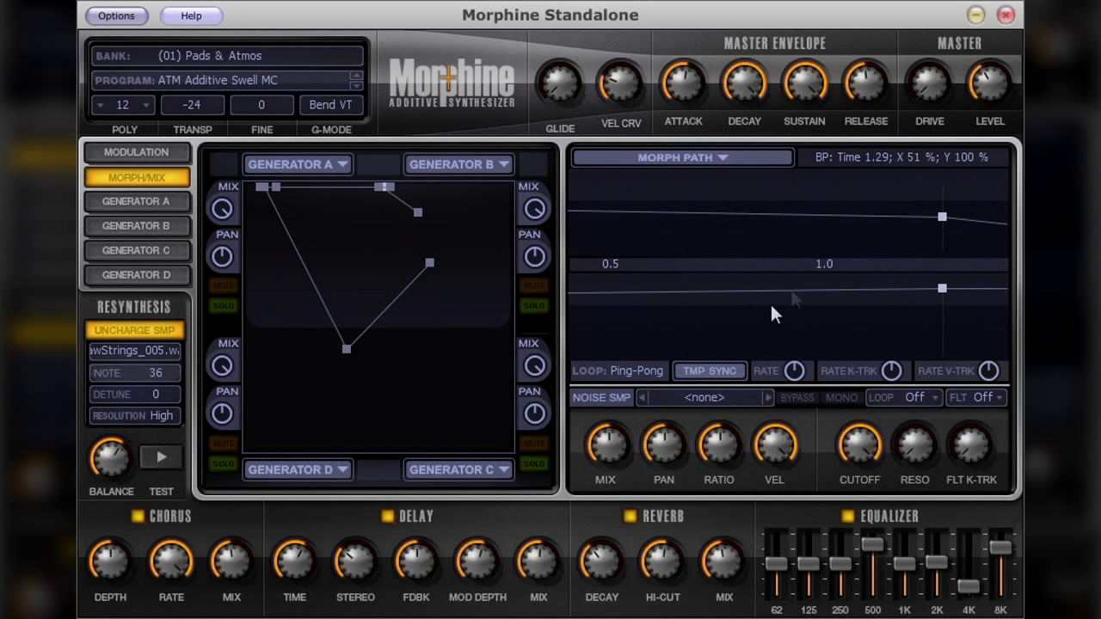
pyautogui.hscroll(3, 818, 276)
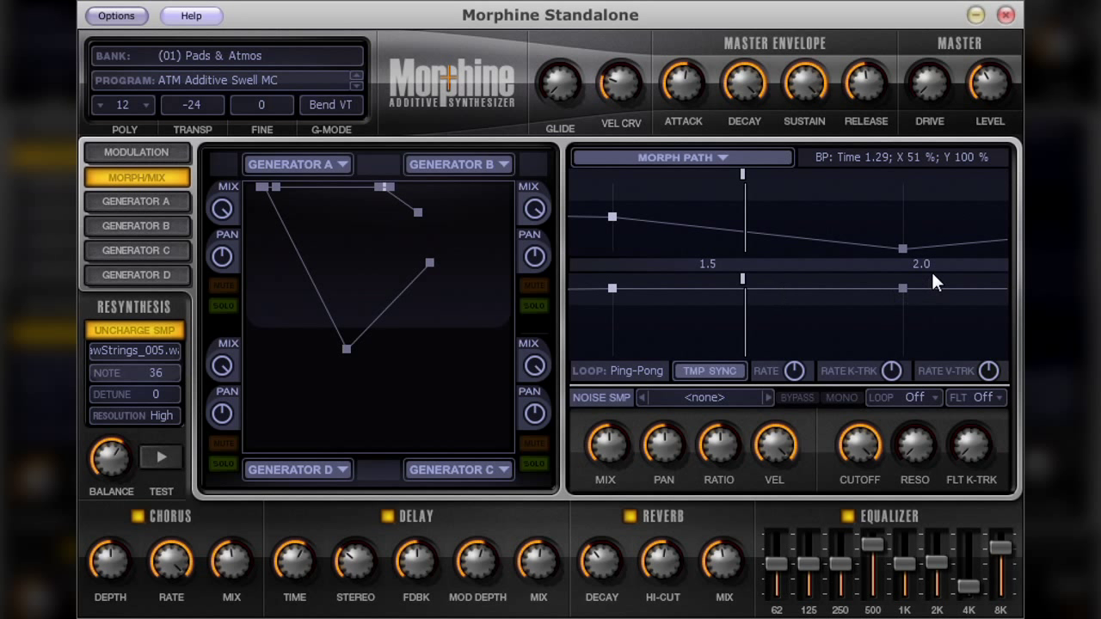
pyautogui.hscroll(3, 861, 275)
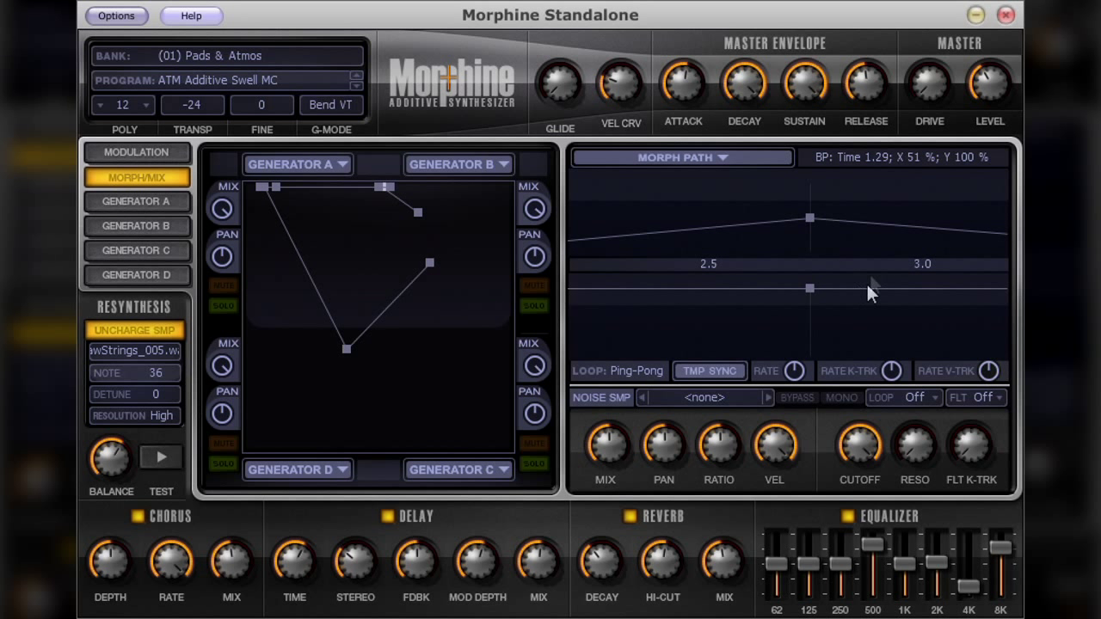
pyautogui.click(429, 265)
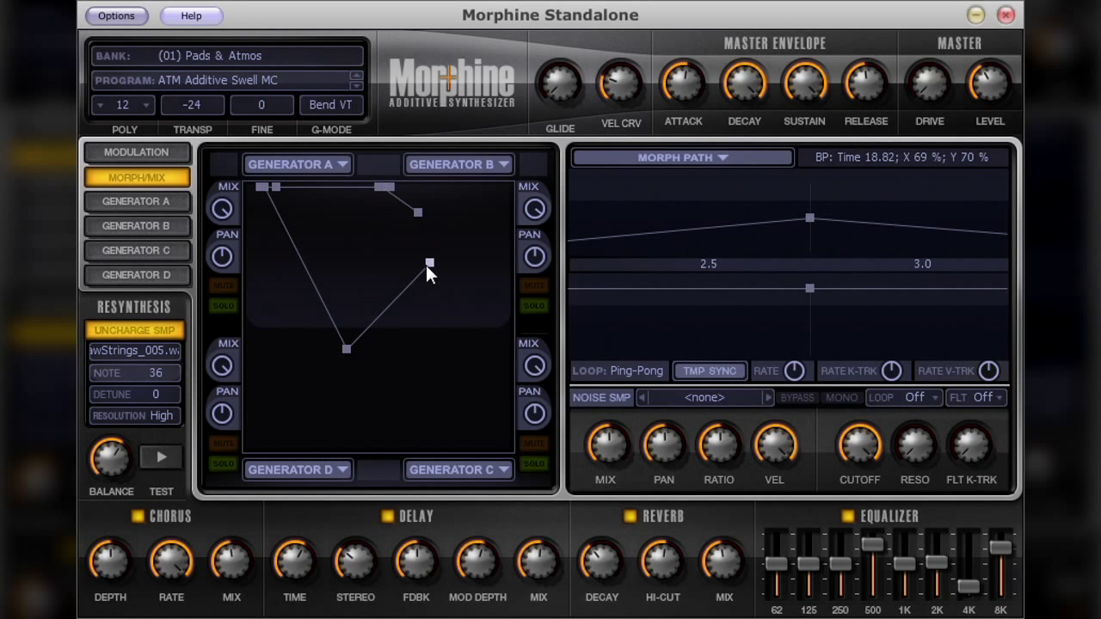
# Adjust a morph path breakpoint in the X and Y envelopes to time 4.87, X 59 %, Y 18 %
pyautogui.hscroll(3, 731, 274)
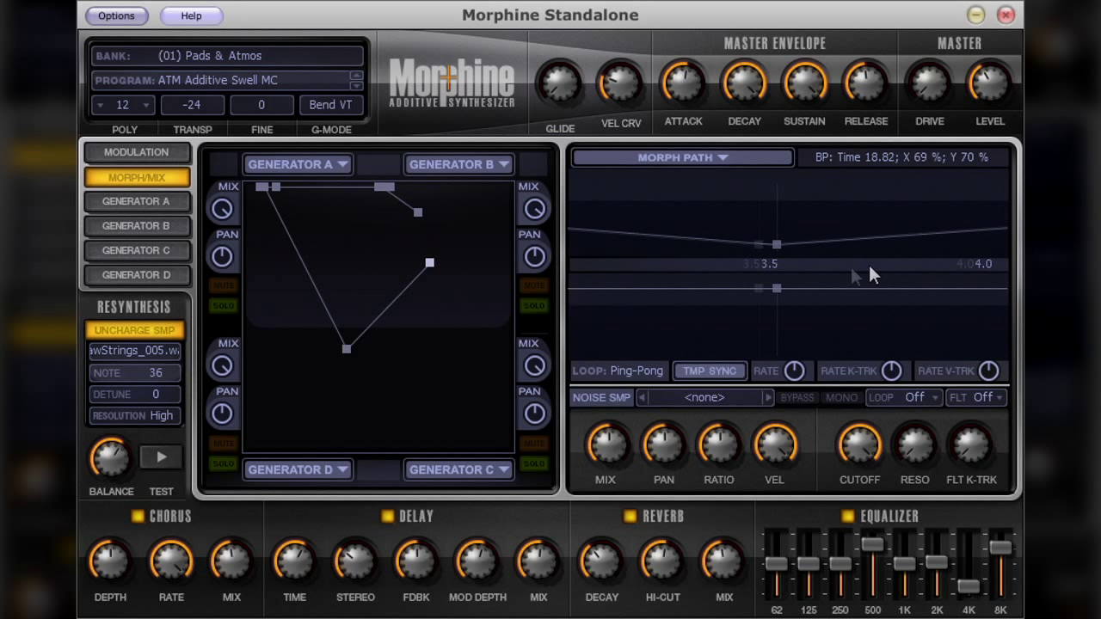
pyautogui.moveTo(869, 267); pyautogui.dragTo(575, 269)
pyautogui.moveTo(912, 273); pyautogui.dragTo(551, 281)
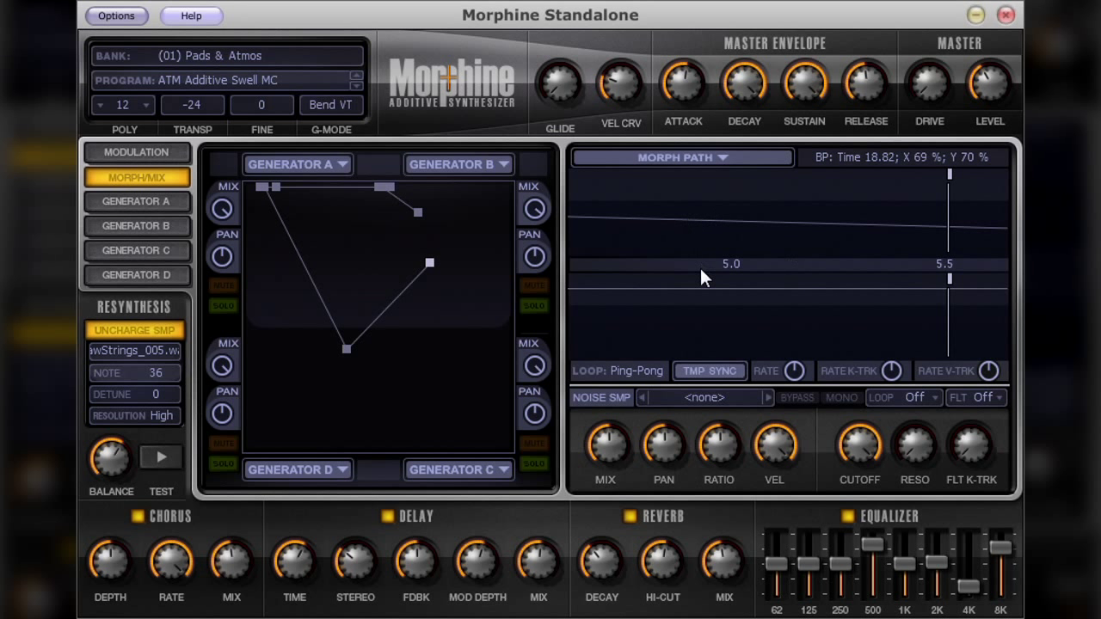
pyautogui.moveTo(699, 268); pyautogui.dragTo(891, 268)
pyautogui.moveTo(696, 216)
pyautogui.mouseDown()
pyautogui.moveTo(696, 248)
pyautogui.moveTo(700, 230)
pyautogui.mouseUp()
pyautogui.moveTo(702, 288); pyautogui.dragTo(732, 315)
pyautogui.moveTo(730, 233); pyautogui.dragTo(809, 212)
pyautogui.moveTo(807, 311); pyautogui.dragTo(862, 346)
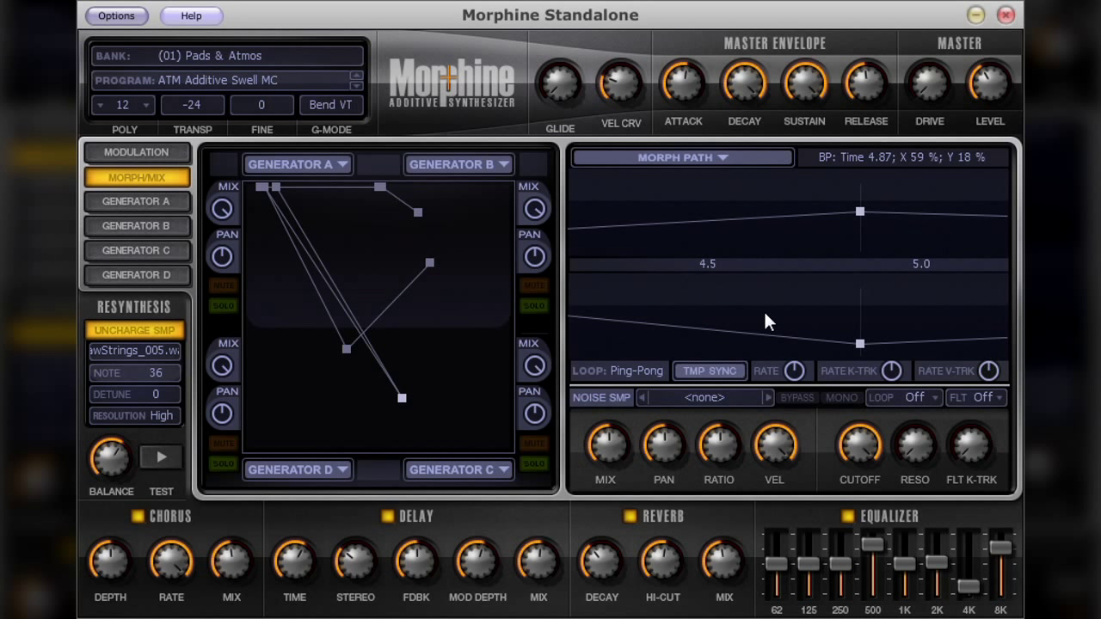
# Turn on tempo sync for the morph path, try its rate at 50 %, and set it to -100 %
pyautogui.click(710, 370)
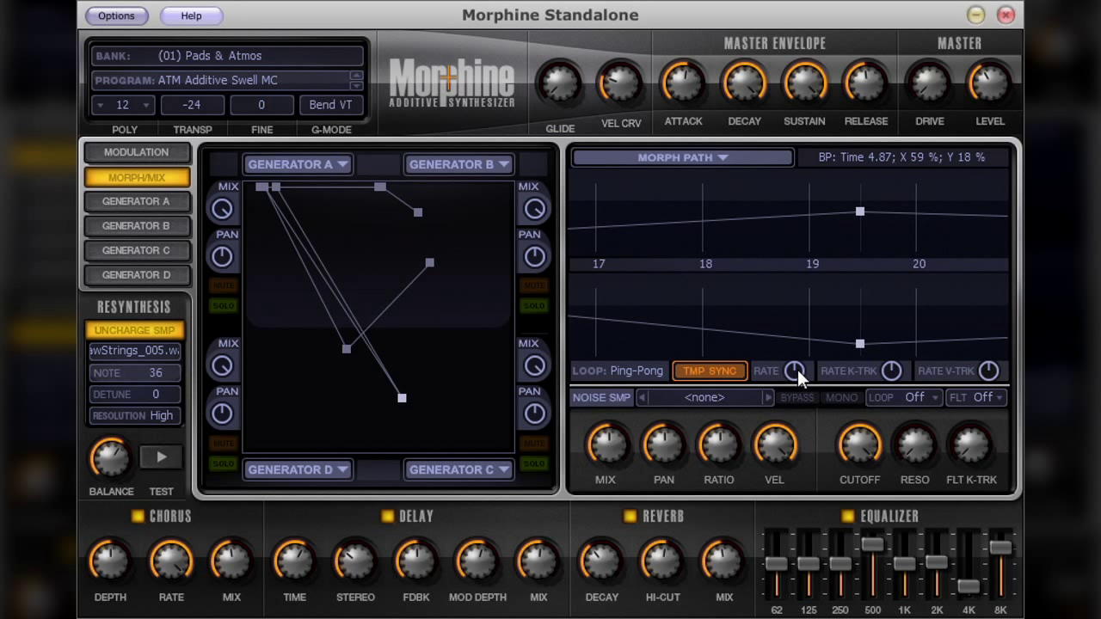
pyautogui.scroll(-20, 797, 370)
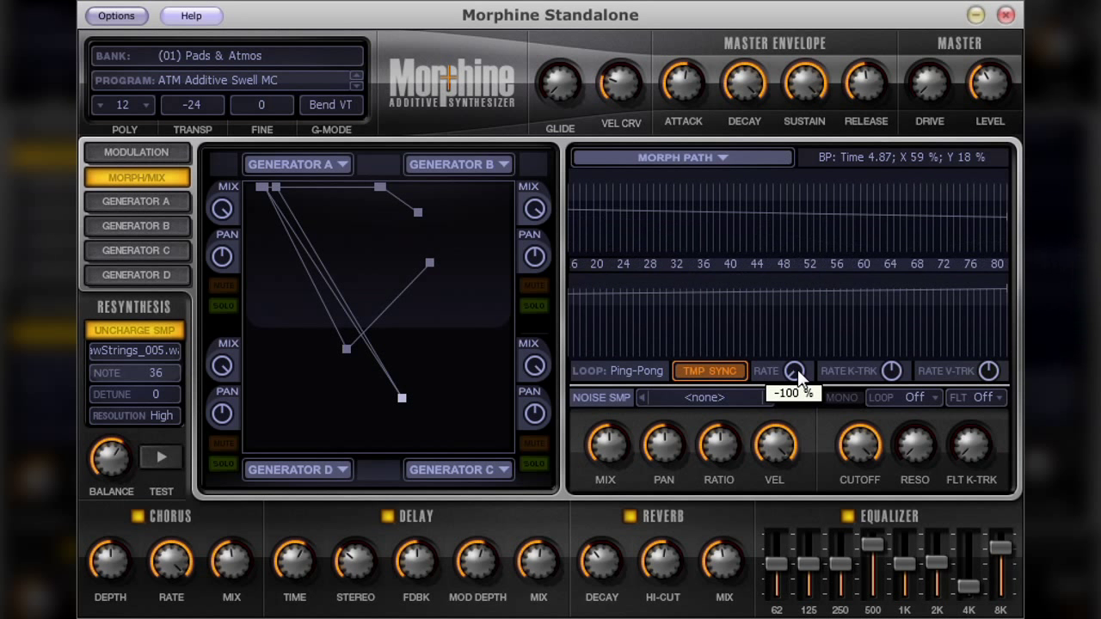
pyautogui.scroll(15, 798, 371)
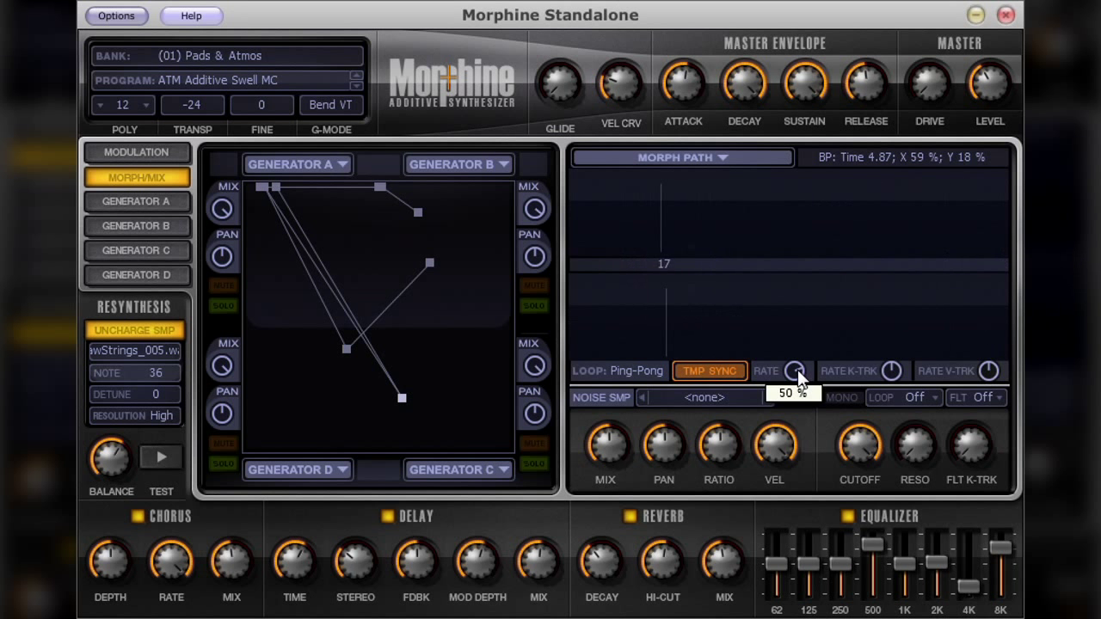
pyautogui.scroll(-15, 798, 372)
pyautogui.moveTo(759, 265); pyautogui.dragTo(512, 256)
pyautogui.moveTo(888, 265); pyautogui.dragTo(636, 277)
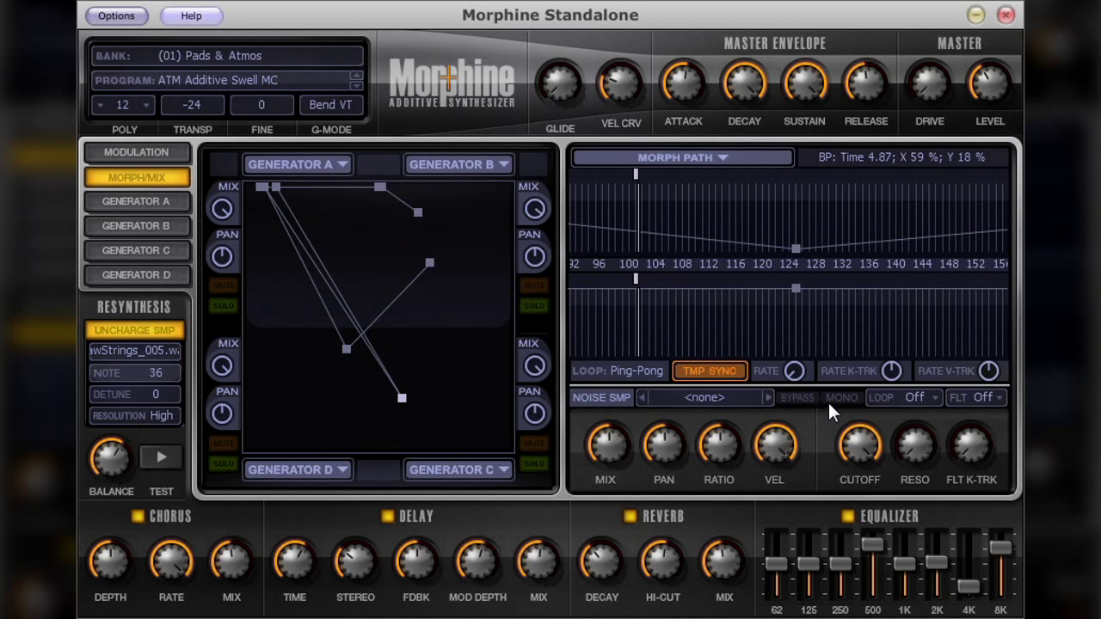
# Lower the mix level of Generator A
pyautogui.moveTo(222, 213)
pyautogui.moveTo(222, 215); pyautogui.dragTo(234, 275)
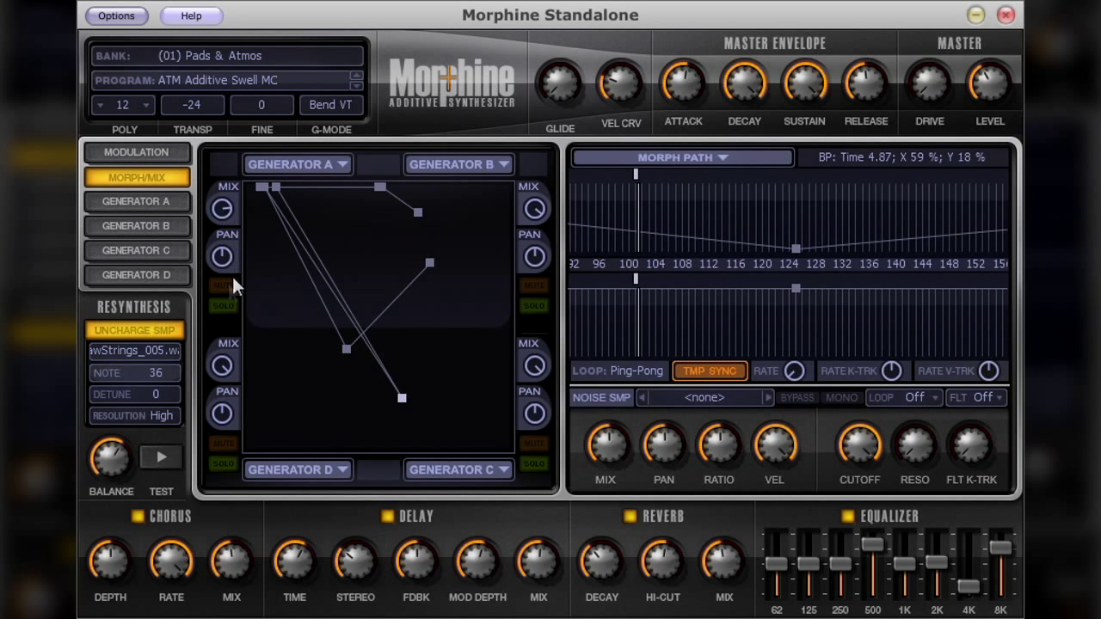